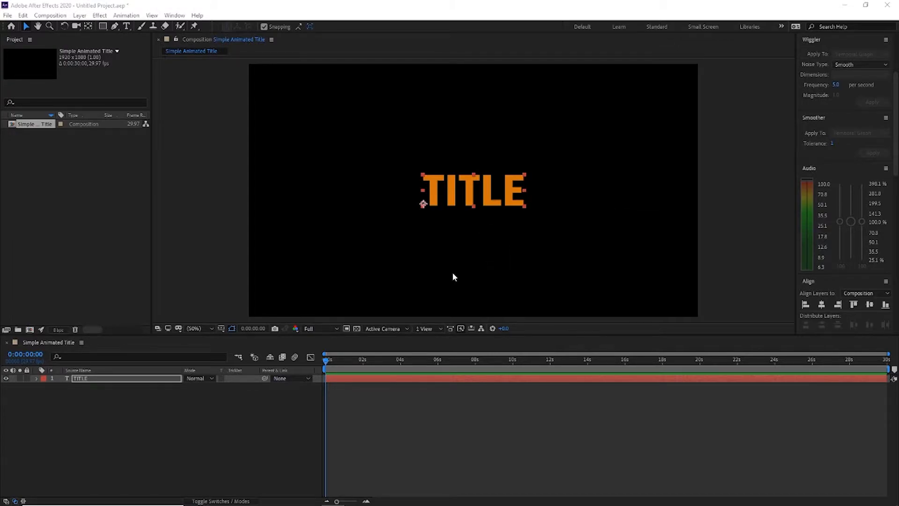
Reveal the TITLE layer's Position property and add a position keyframe for the centred title at 0:00:01:29
left_click(175, 389)
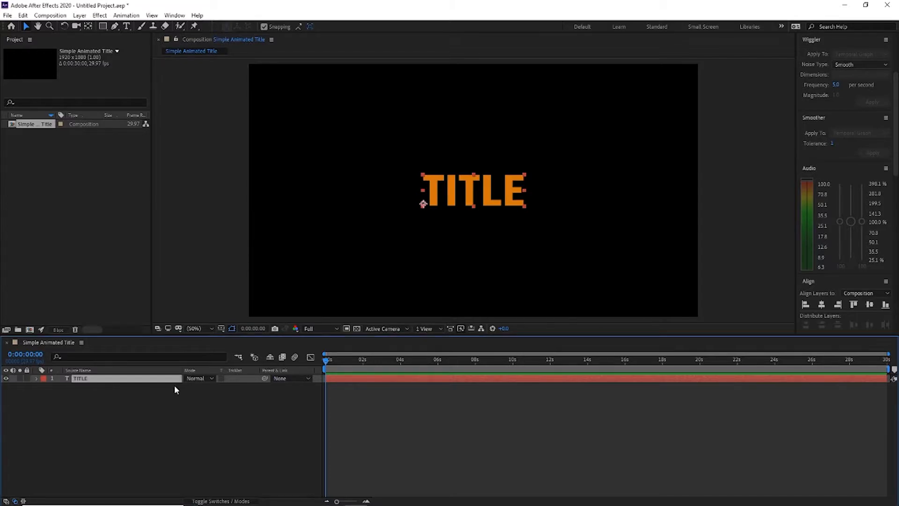
key("p")
left_click_drag(332, 364, 366, 364)
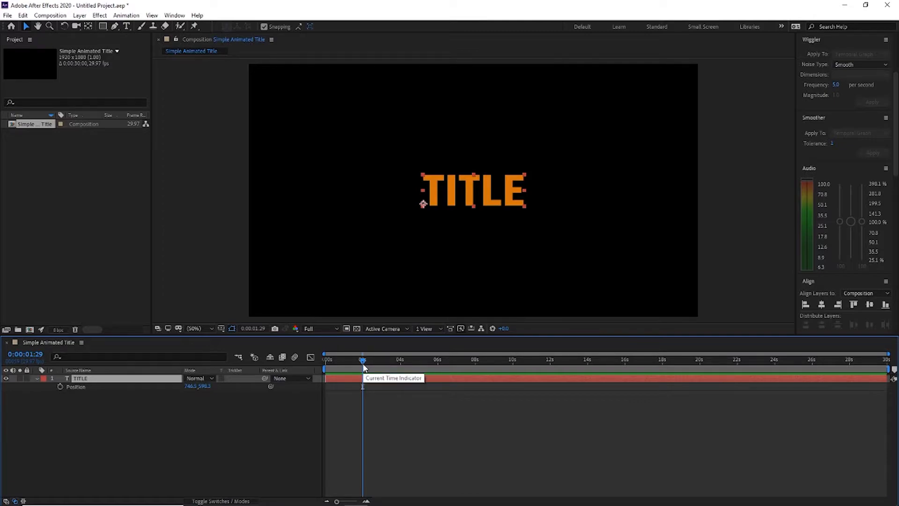
left_click(60, 386)
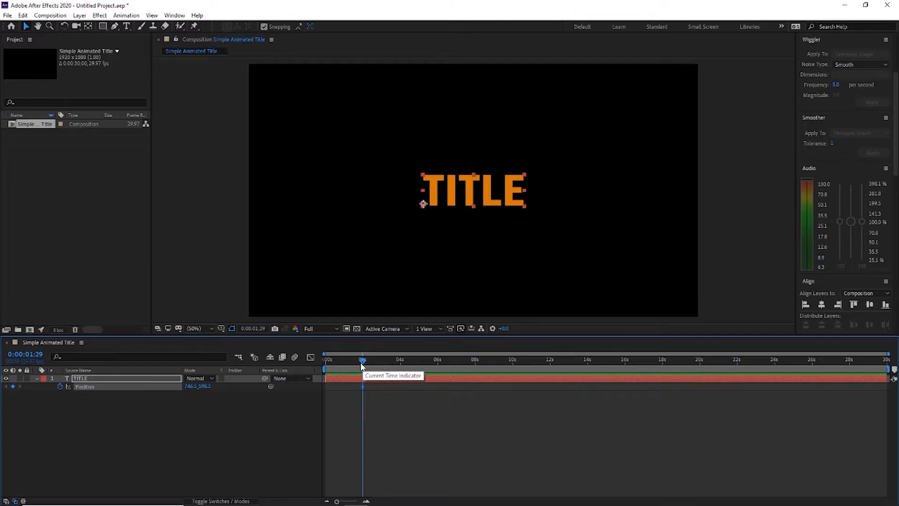
At 0:00:00:00, move the title horizontally past the frame's left edge to about -437.5, 598.3 and preview the slide-in
left_click_drag(362, 363, 318, 371)
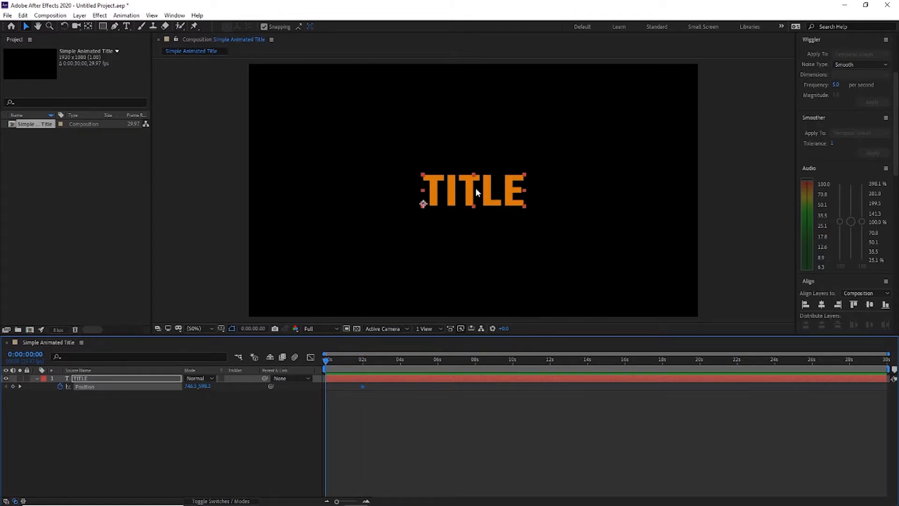
left_click_drag(475, 187, 403, 254)
left_click_drag(543, 261, 290, 135)
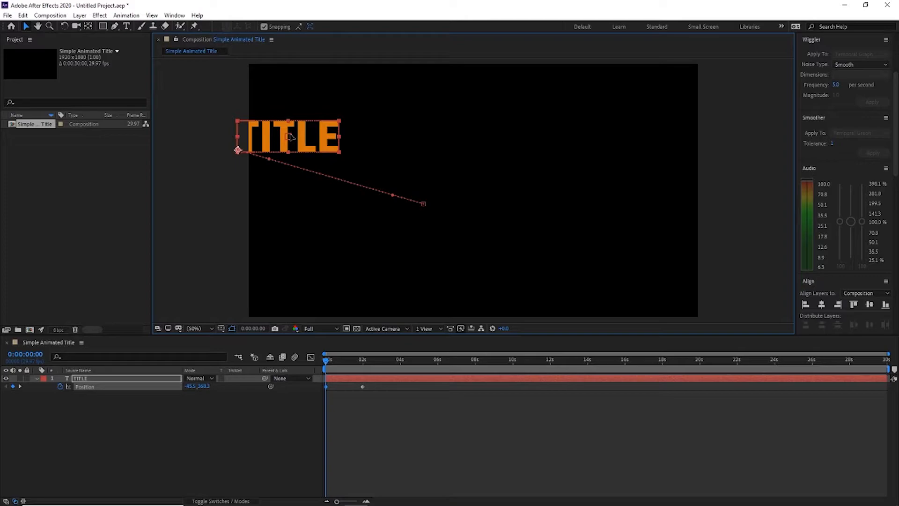
key("shift")
left_click_drag(290, 136, 198, 205)
key("shift")
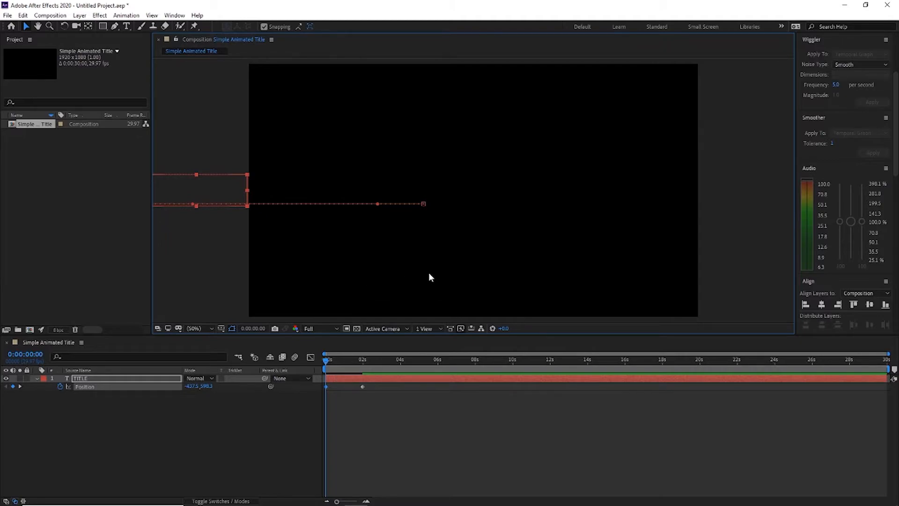
key("space")
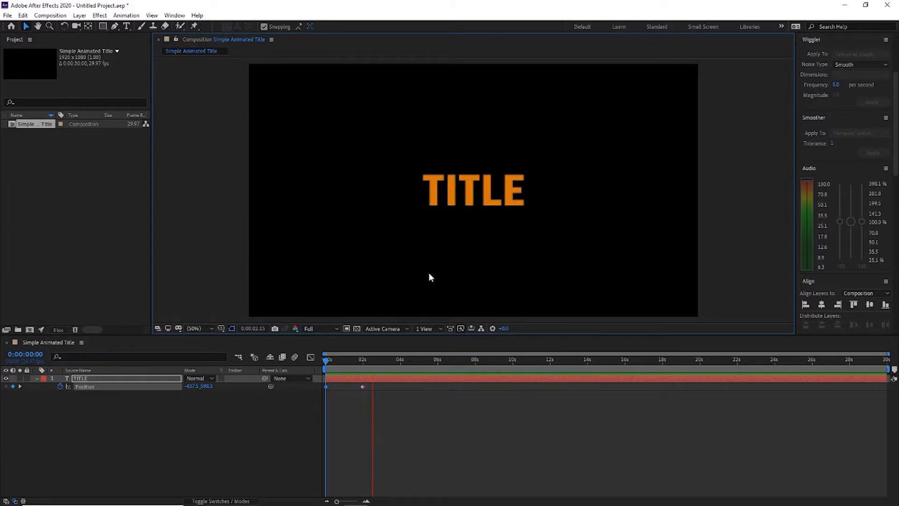
key("space")
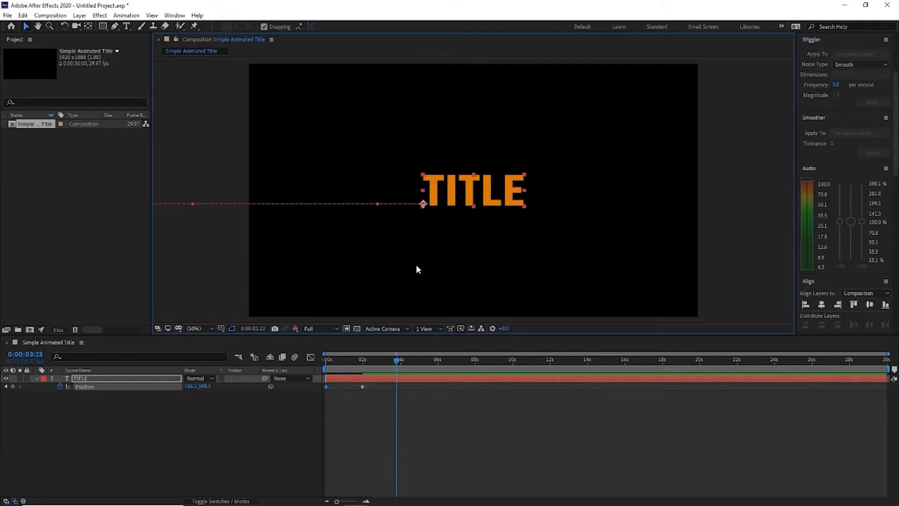
At 0:00:03:29, move the title horizontally past the frame's right edge to about 1928.5, 598.3 and preview the animation
left_click_drag(398, 362, 400, 365)
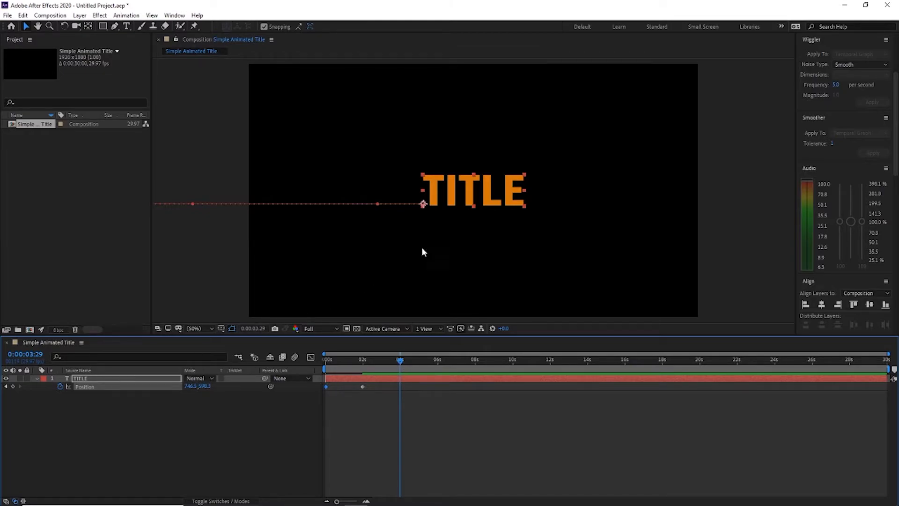
left_click_drag(483, 199, 759, 202)
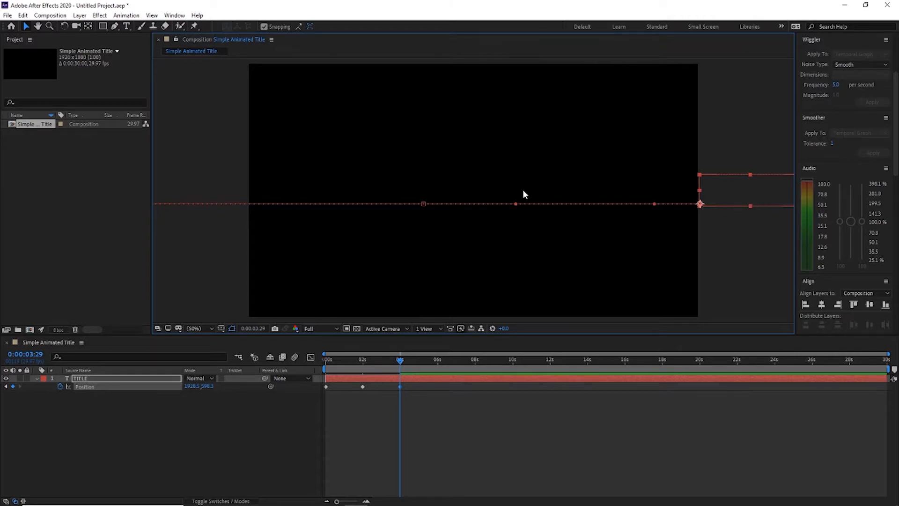
left_click_drag(413, 361, 269, 346)
key("space")
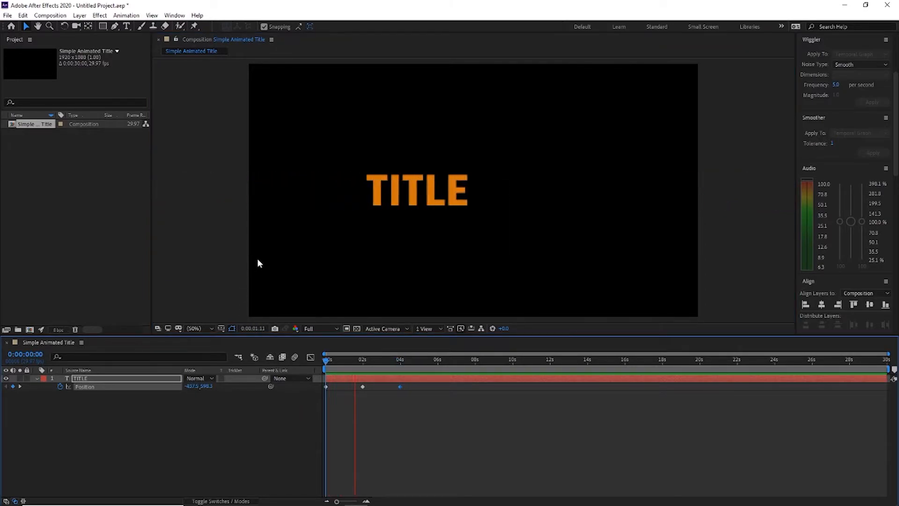
key("space")
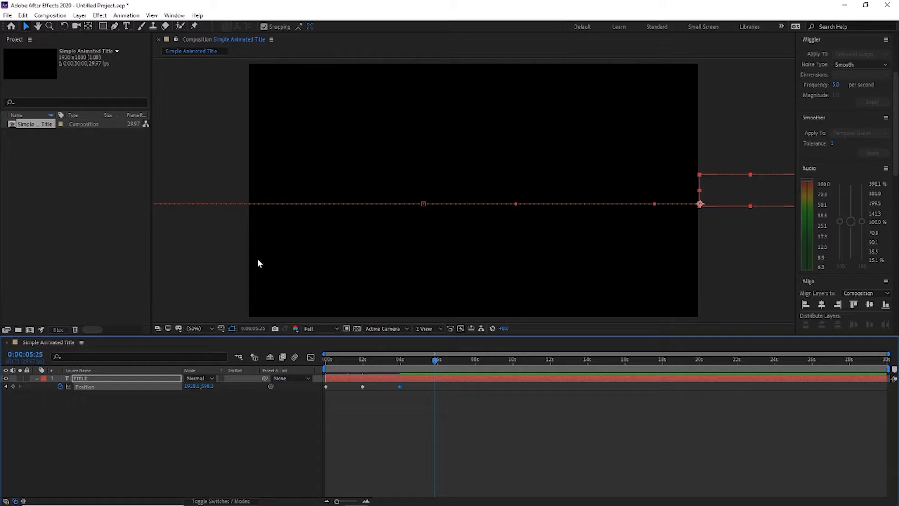
Move the title's last position keyframe to about the 6-second mark
left_click_drag(436, 365, 364, 371)
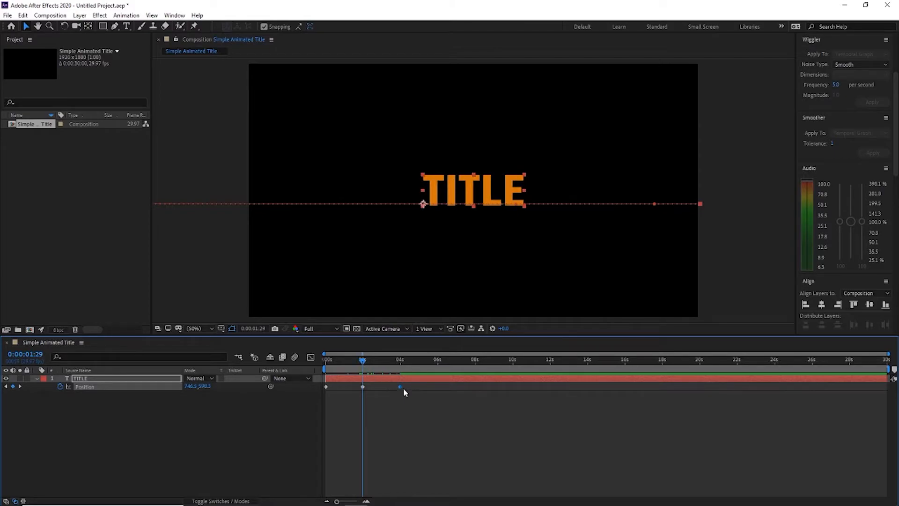
mouse_move(400, 387)
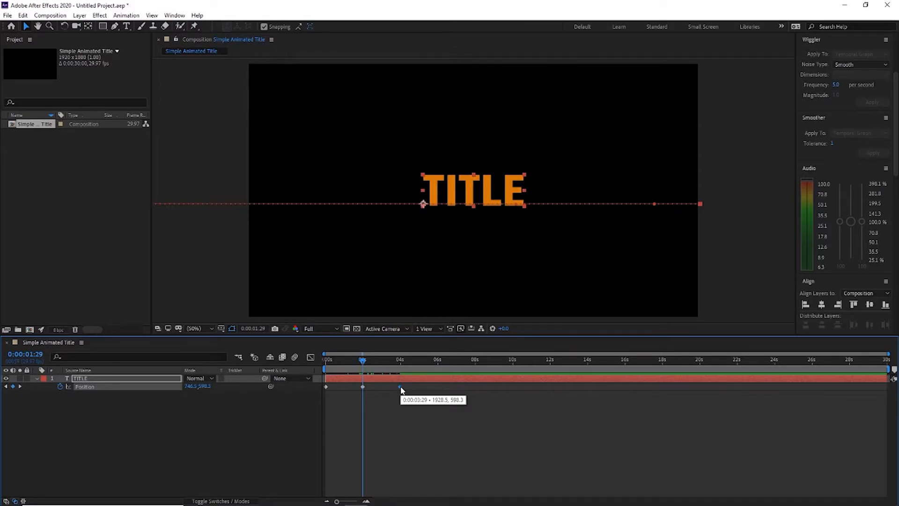
left_click_drag(363, 362, 439, 390)
Copy the centred-title position keyframe from 0:00:01:29 to 0:00:03:29 and preview the pause in the middle
left_click_drag(399, 363, 365, 363)
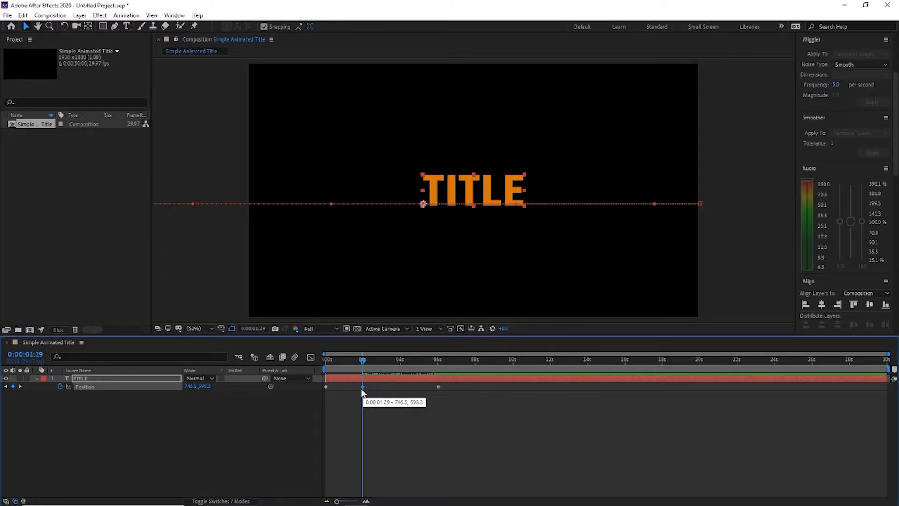
left_click_drag(363, 362, 401, 370)
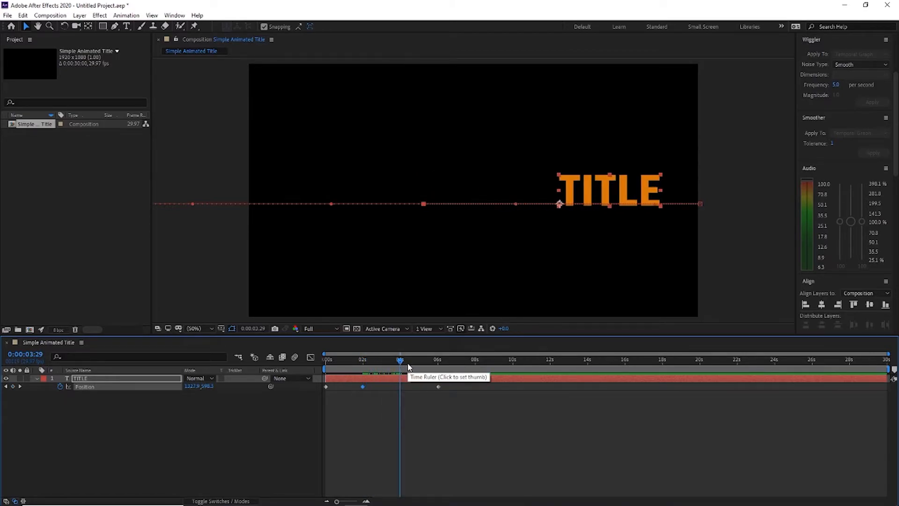
key("ctrl+Home")
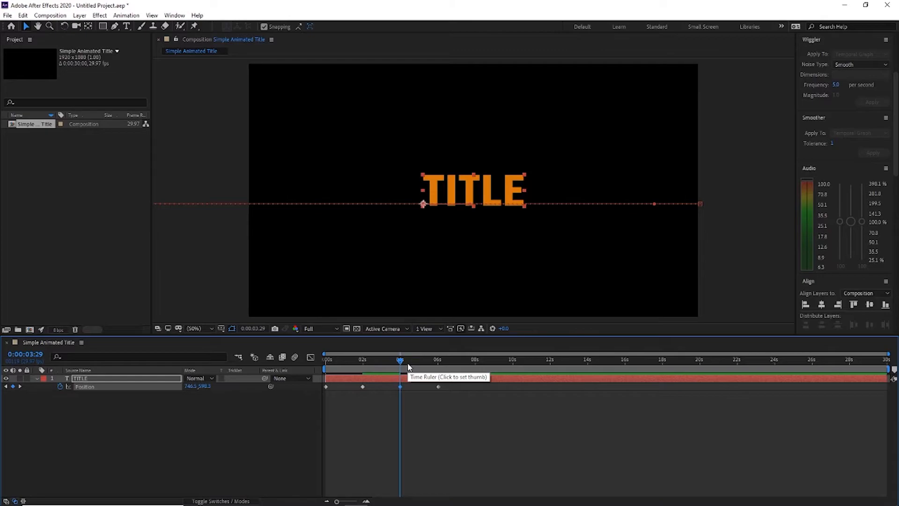
left_click_drag(398, 362, 309, 372)
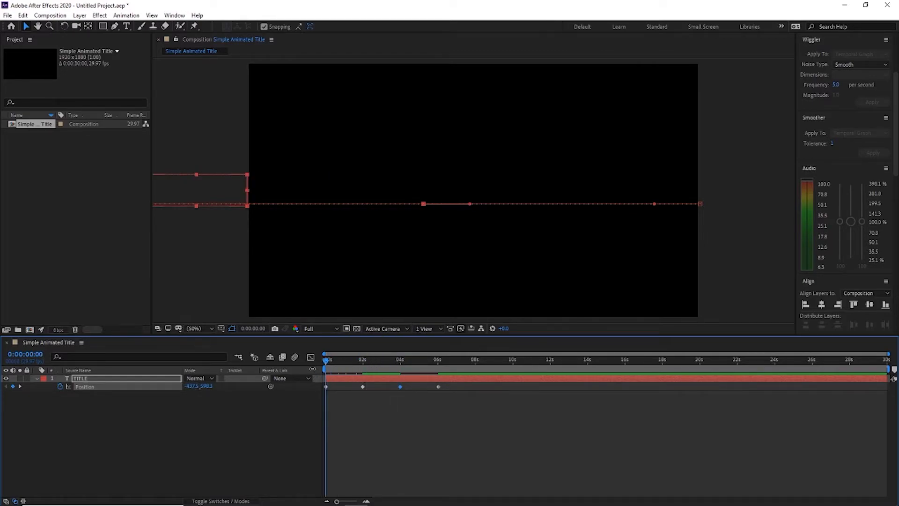
key("space")
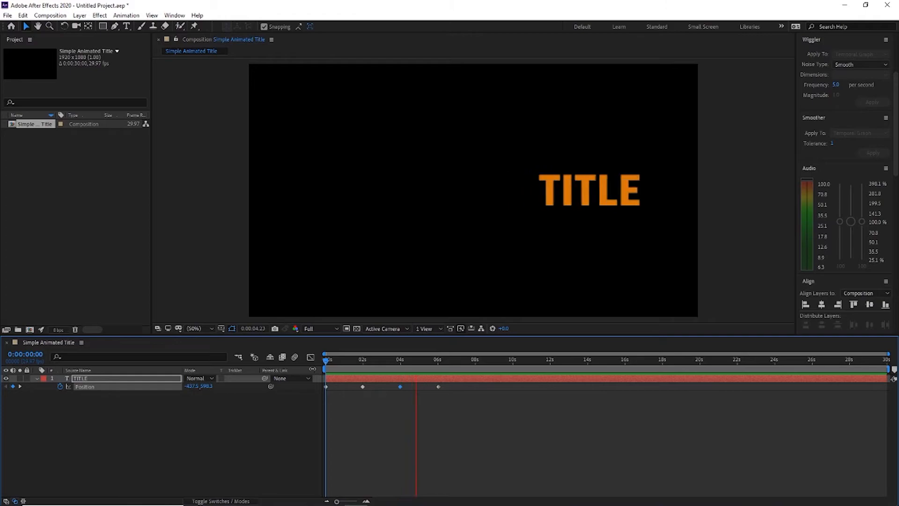
left_click_drag(471, 372, 400, 375)
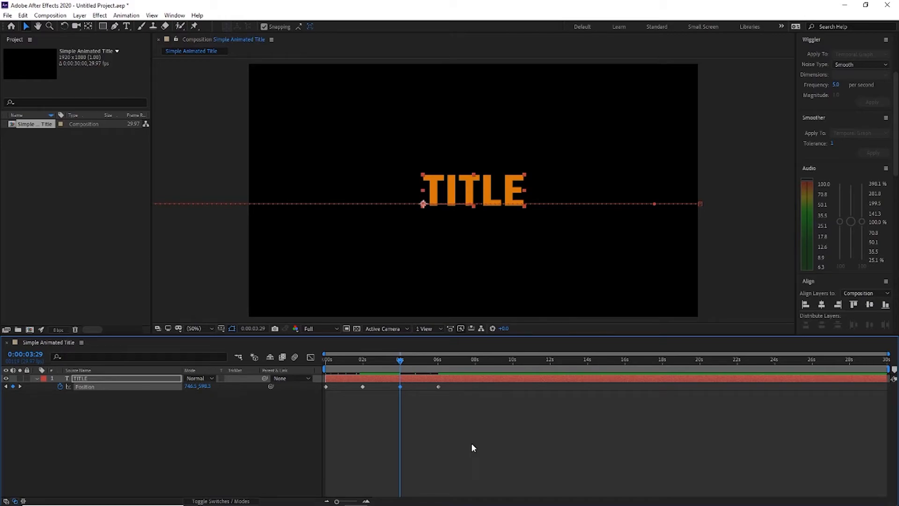
Apply Easy Ease to all four of the title's position keyframes
left_click(435, 433)
left_click_drag(434, 396, 313, 380)
right_click(439, 387)
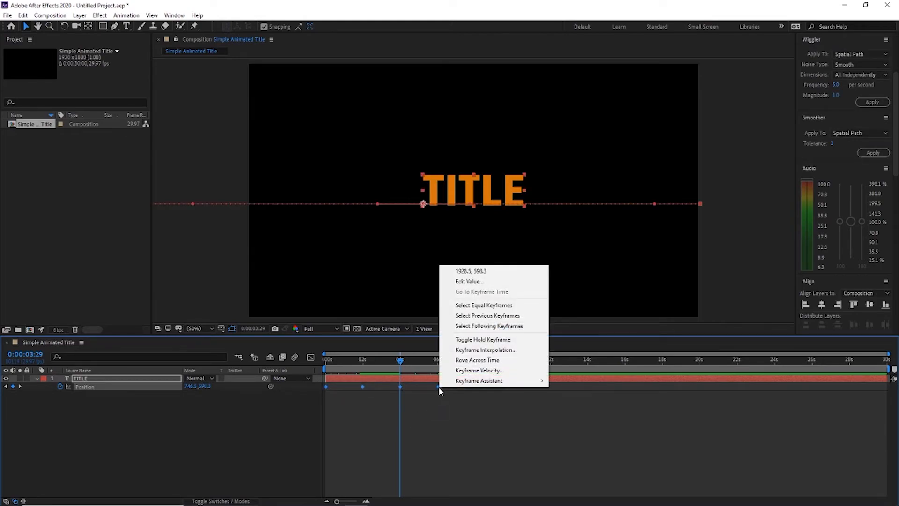
mouse_move(460, 381)
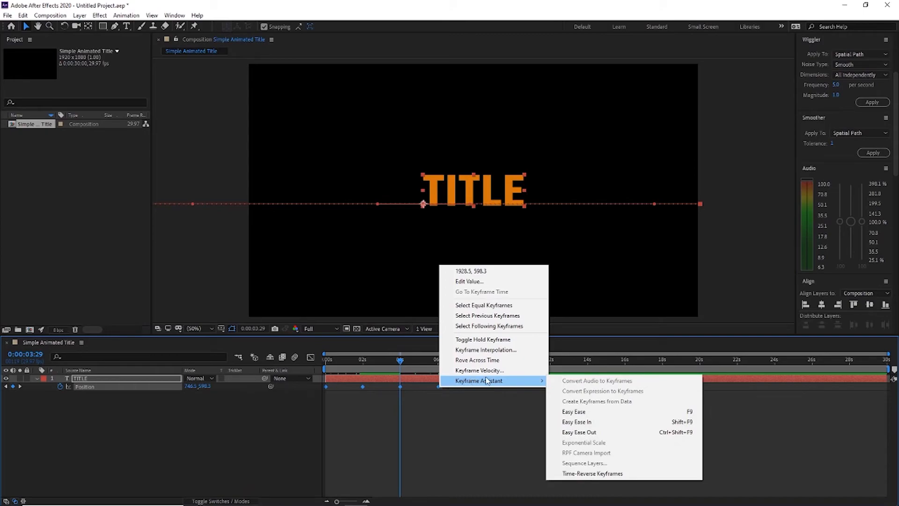
left_click(601, 414)
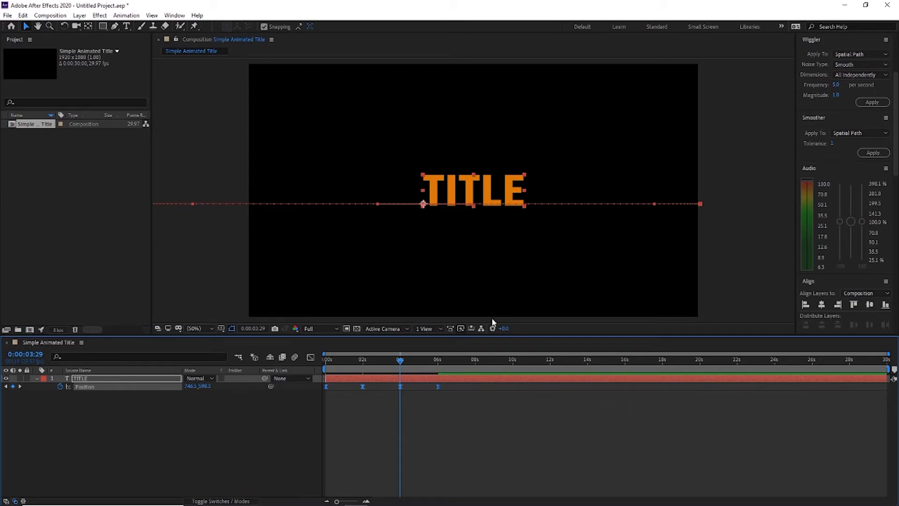
Preview the eased title animation from the start and scrub back through its middle section
key("j")
key("j")
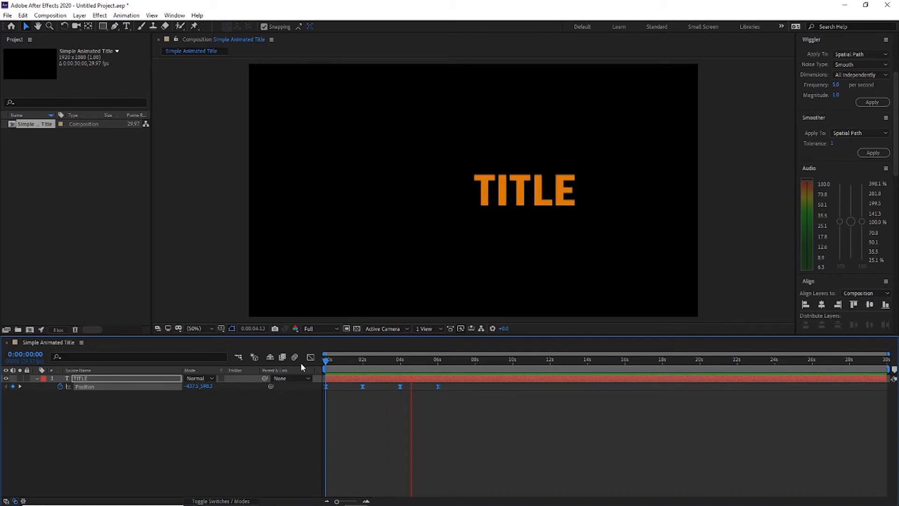
key("space")
left_click_drag(453, 364, 370, 382)
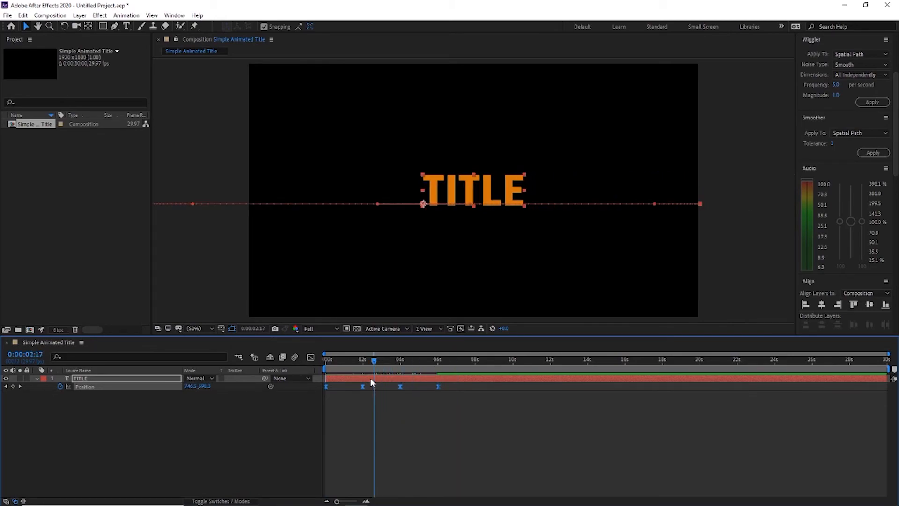